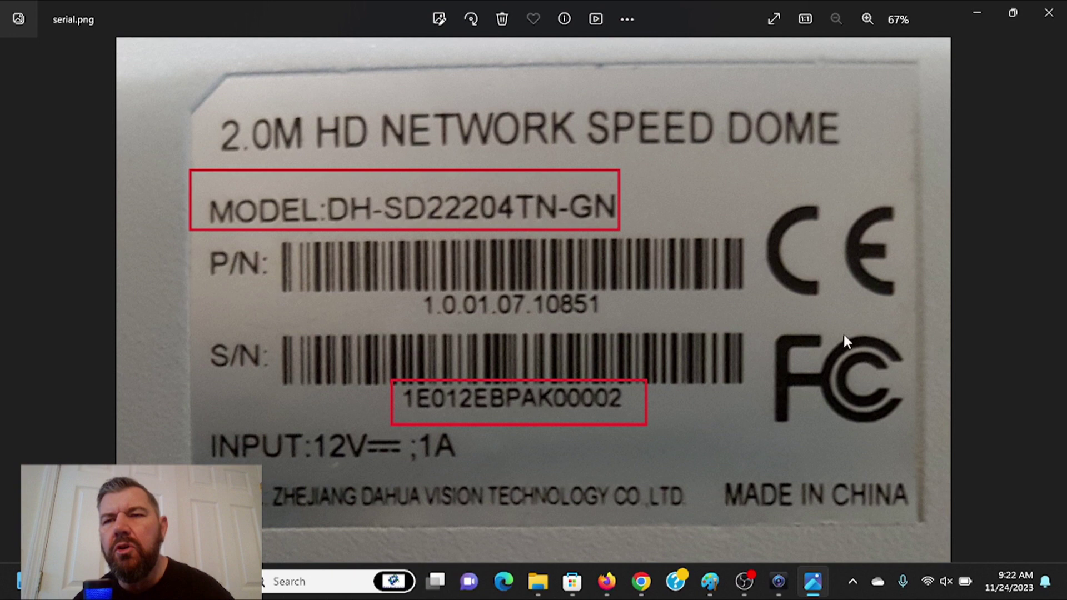
- Launch ConfigTool from the desktop, see 0 devices on Modify IP, and close it
left_click(976, 14)
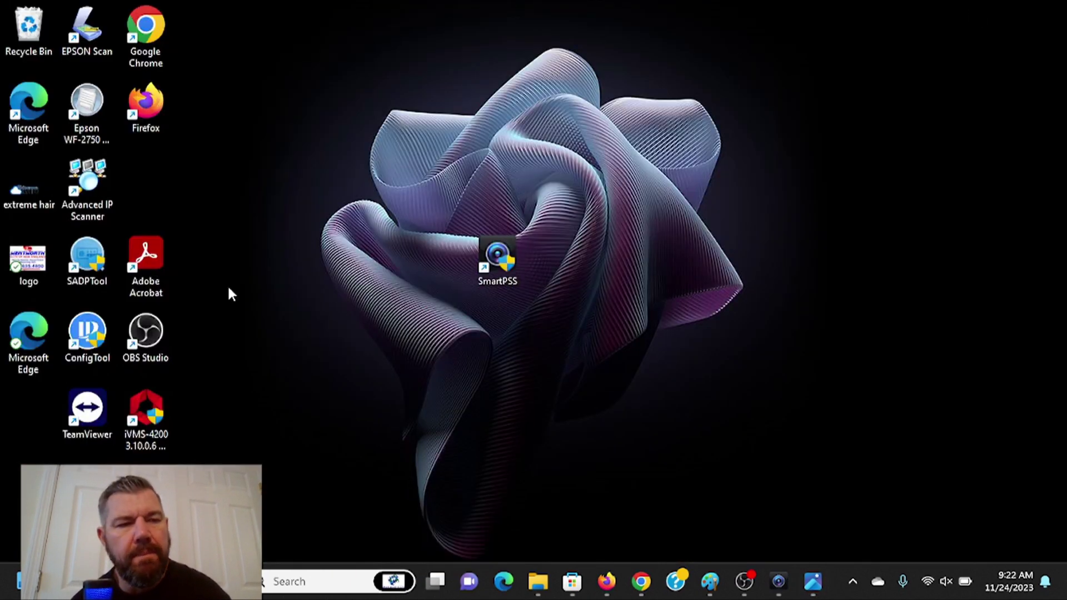
left_click_drag(95, 344, 362, 214)
double_click(381, 186)
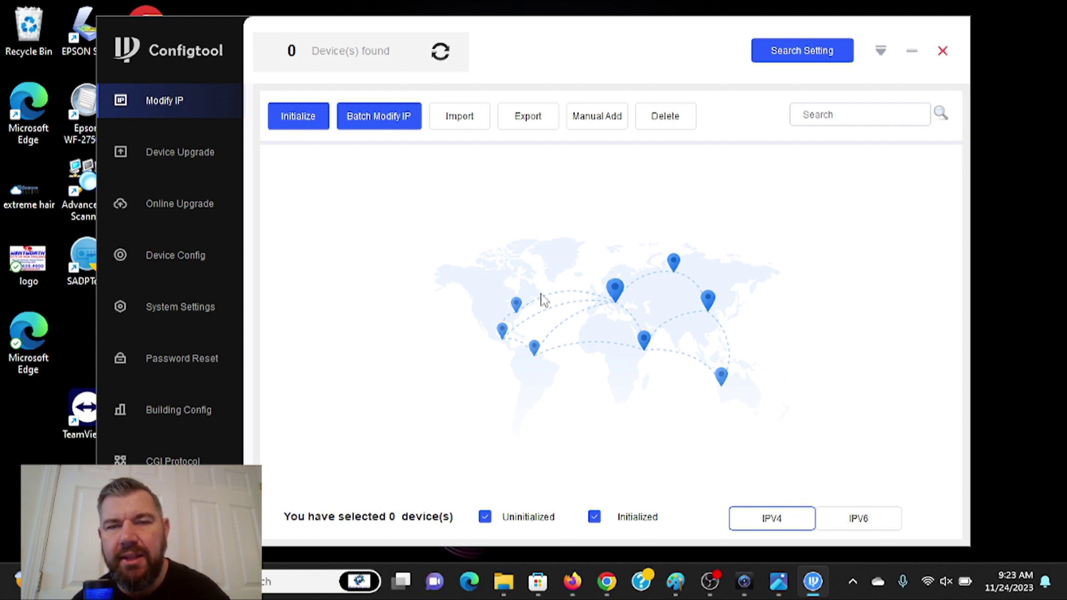
left_click(943, 53)
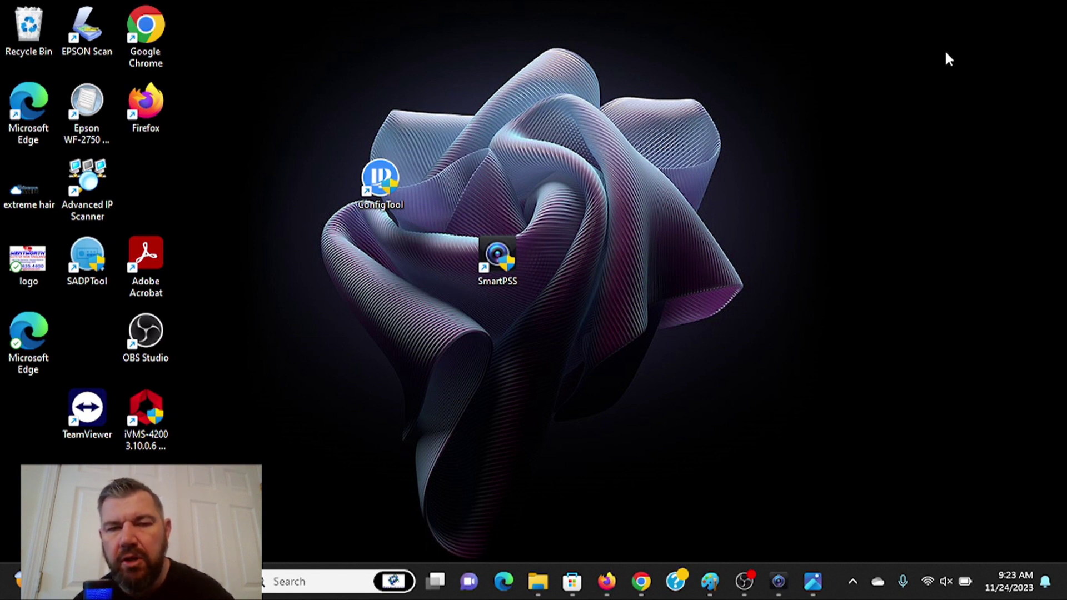
- Launch SmartPSS, dismiss the already-running prompt, and bring its window to the front
left_click(501, 262)
double_click(502, 262)
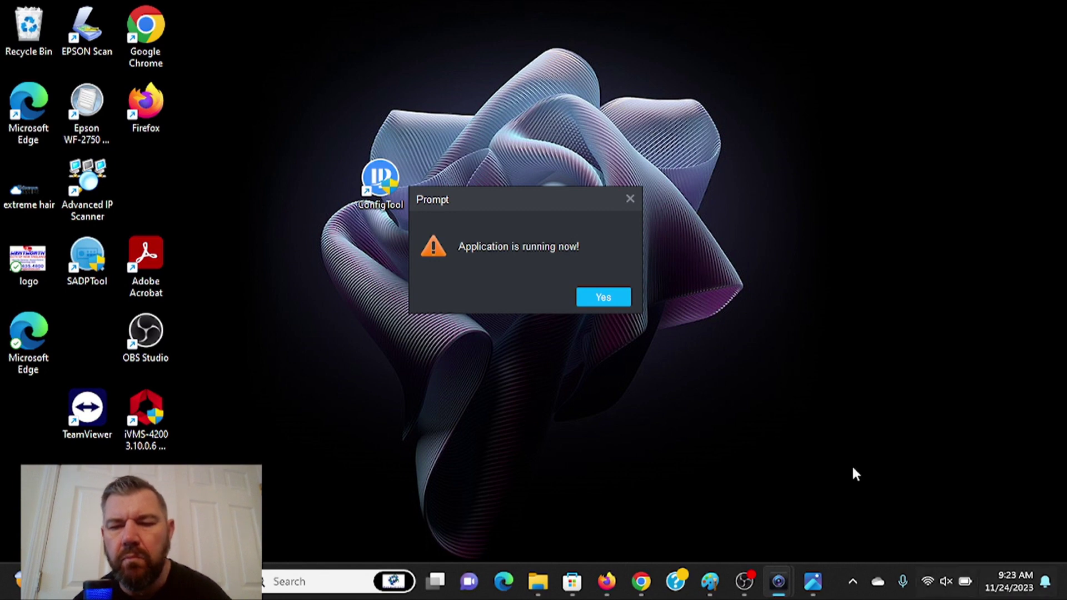
left_click(631, 200)
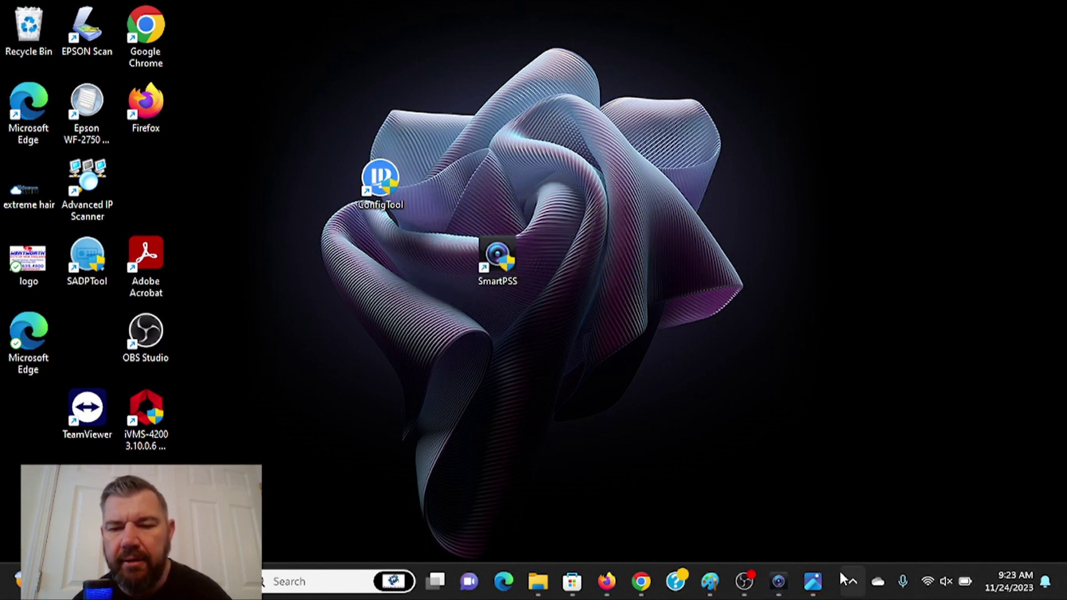
left_click(778, 581)
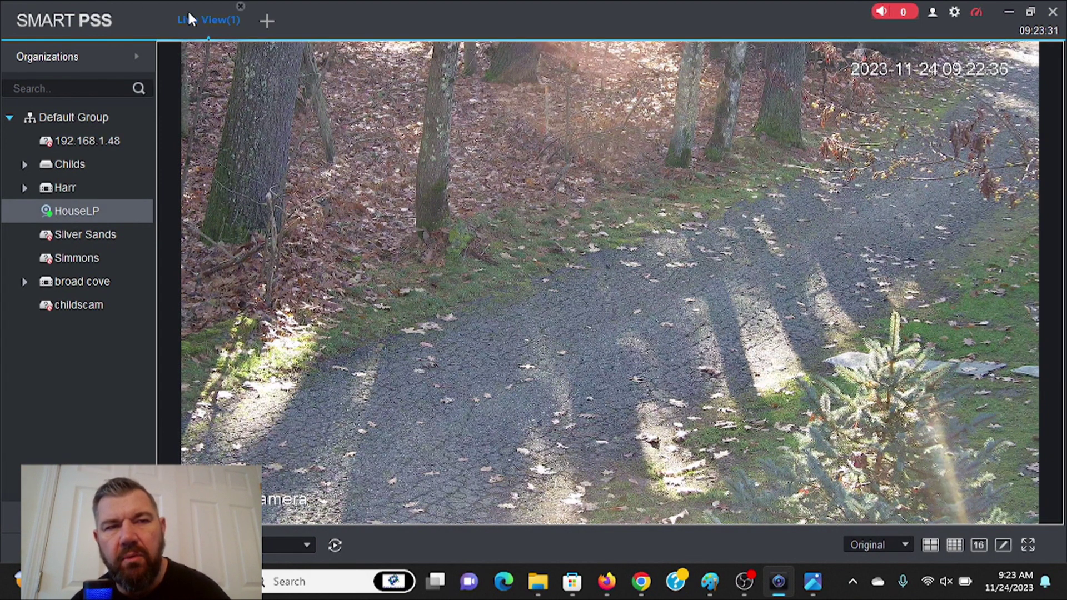
- Close Live View, go to the Devices list, and start a Manual Add
left_click(240, 7)
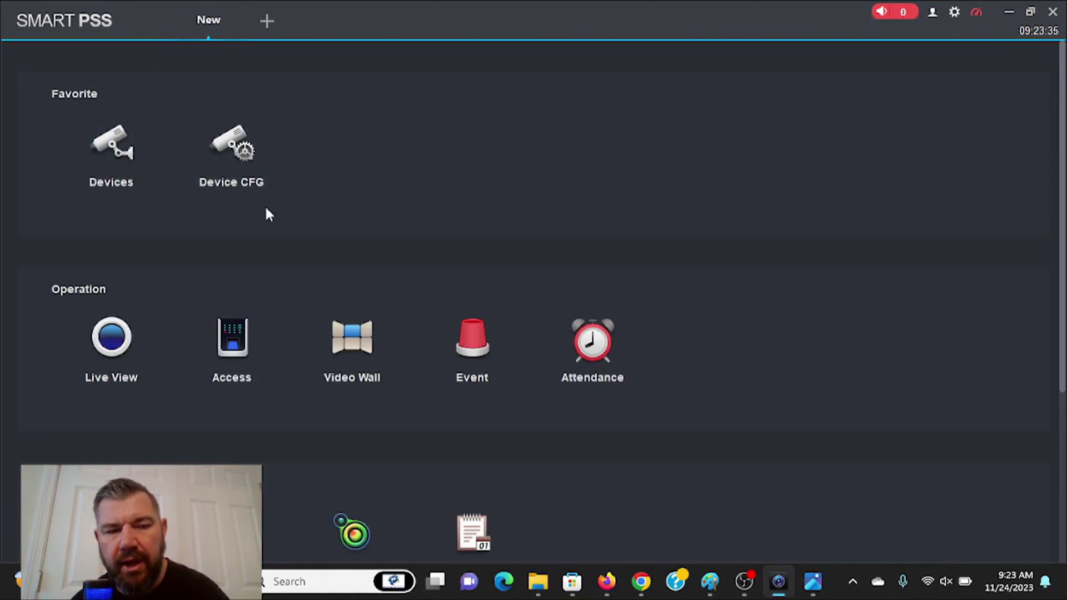
left_click(111, 149)
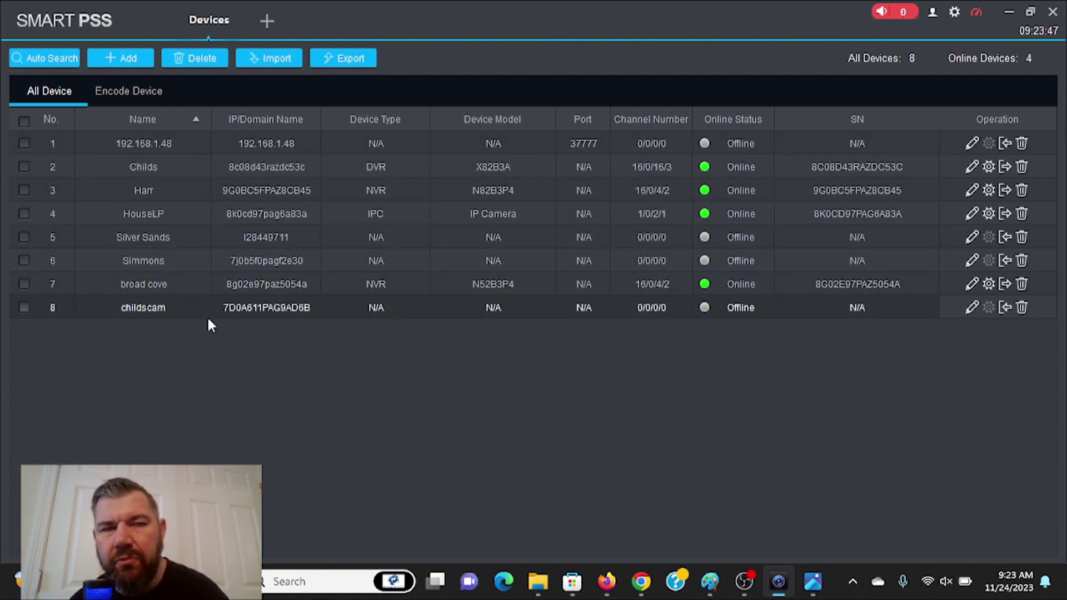
left_click(298, 144)
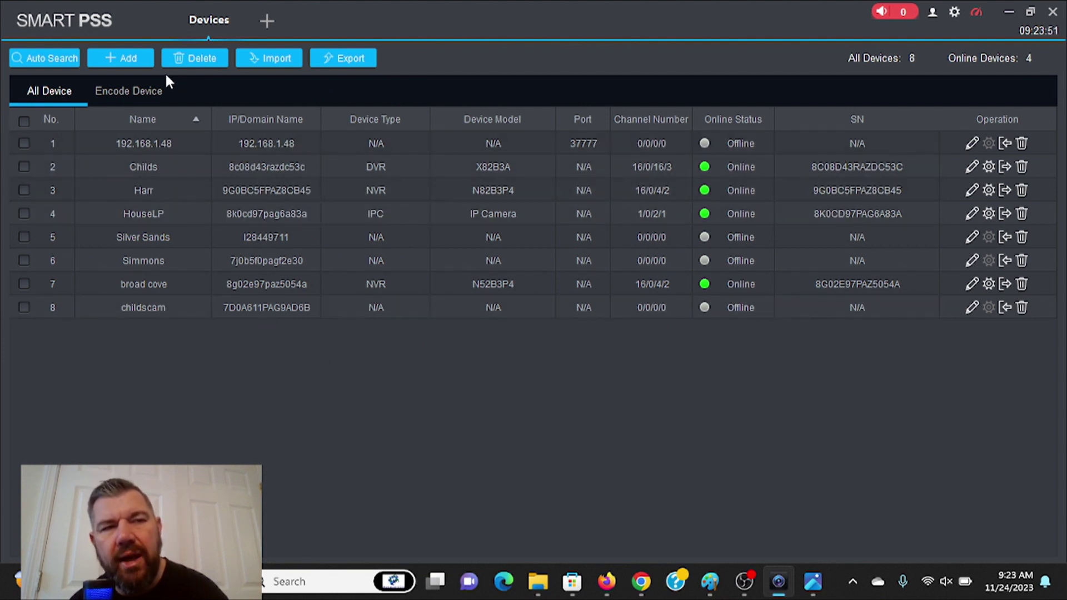
left_click(125, 58)
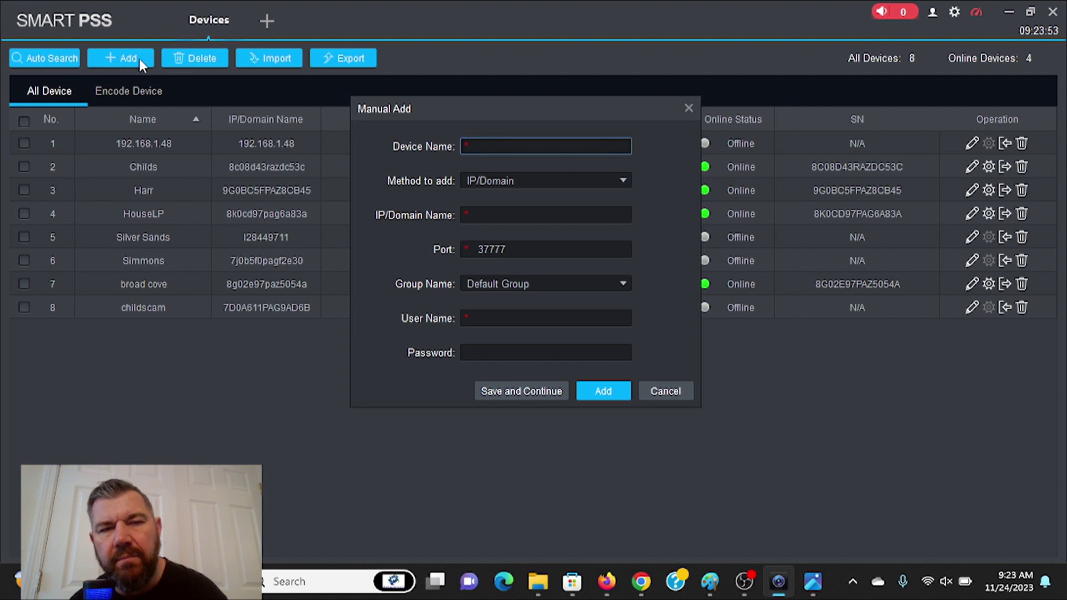
- Set the Manual Add method to SN (For Device Support P2P) and focus the SN field
left_click(522, 179)
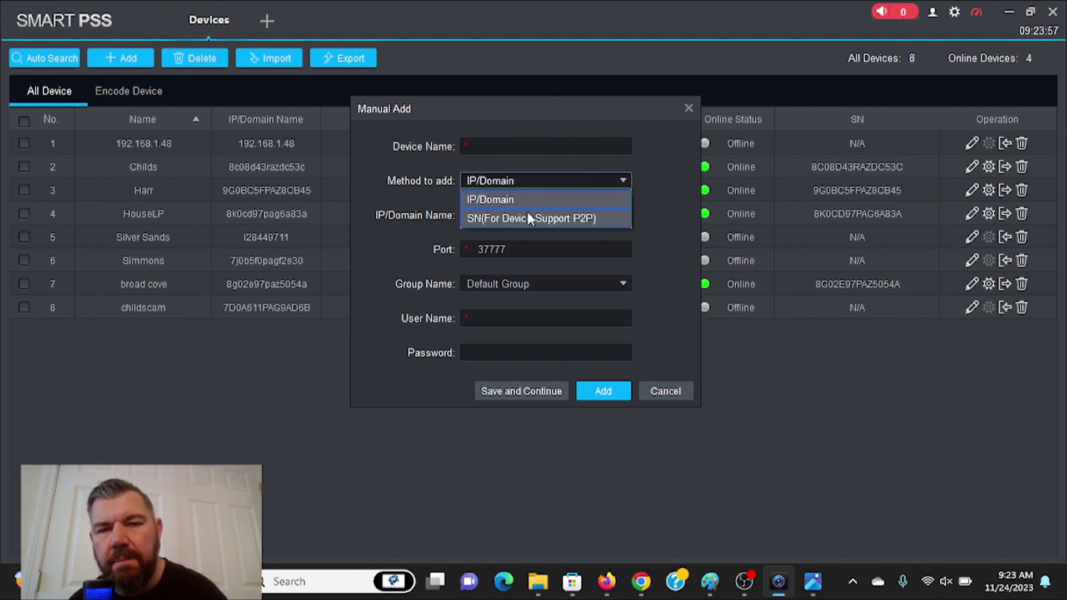
left_click(529, 216)
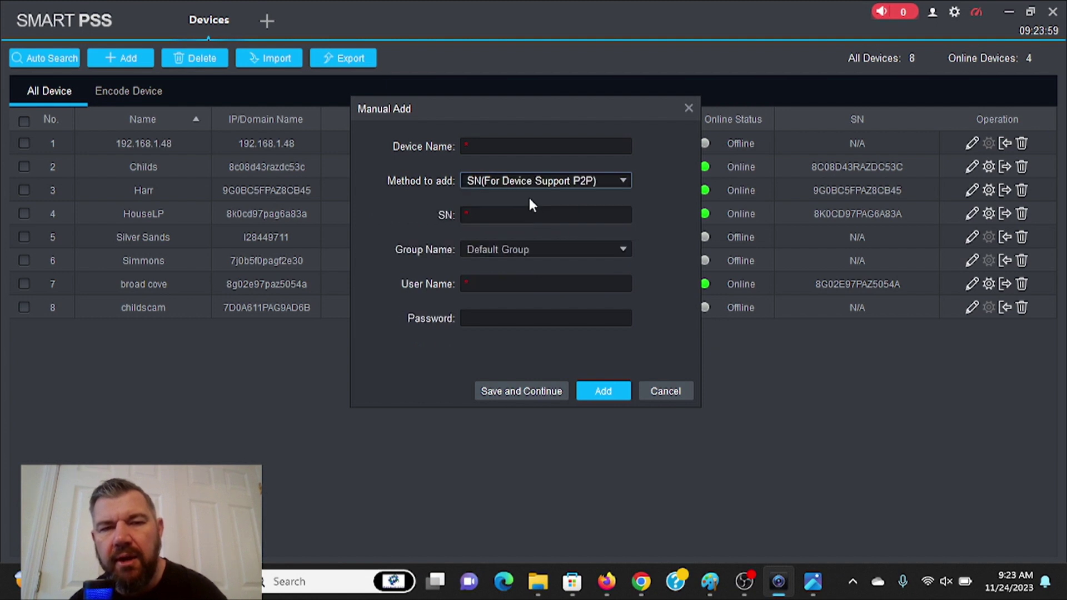
left_click(529, 182)
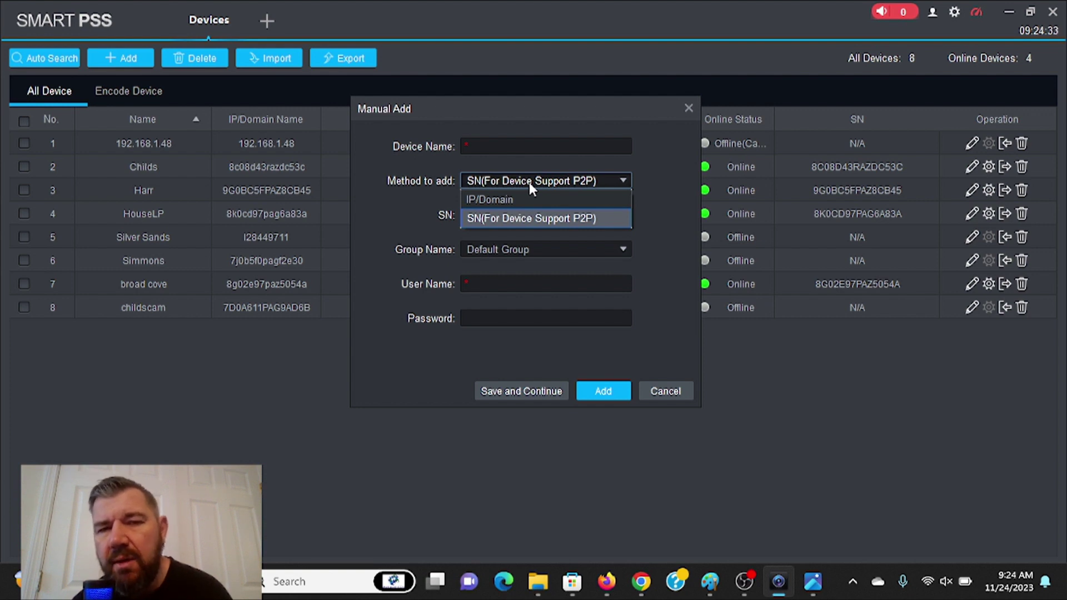
left_click(659, 193)
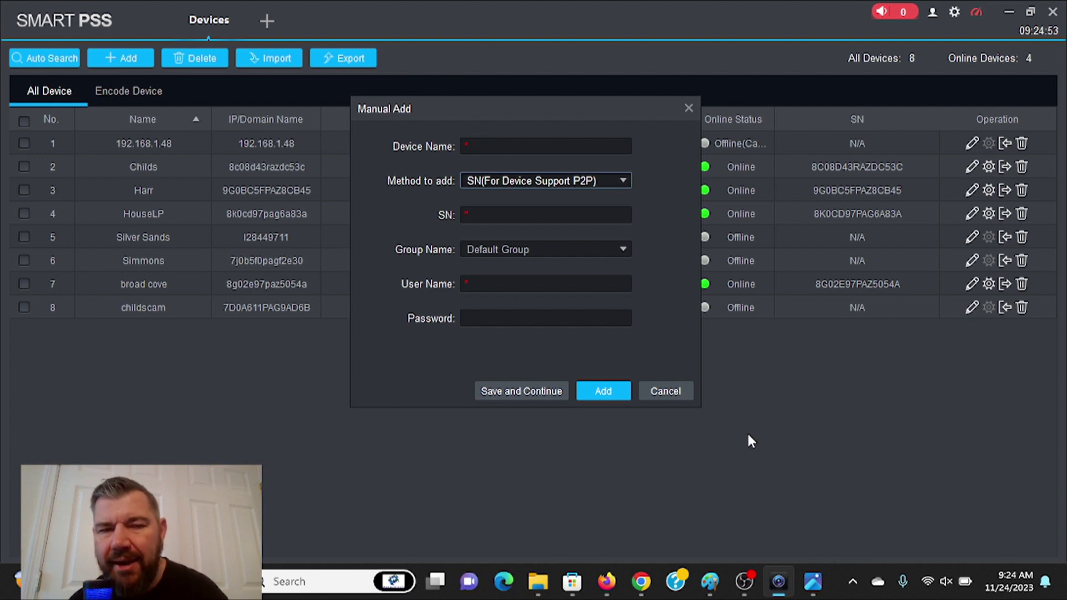
left_click(528, 218)
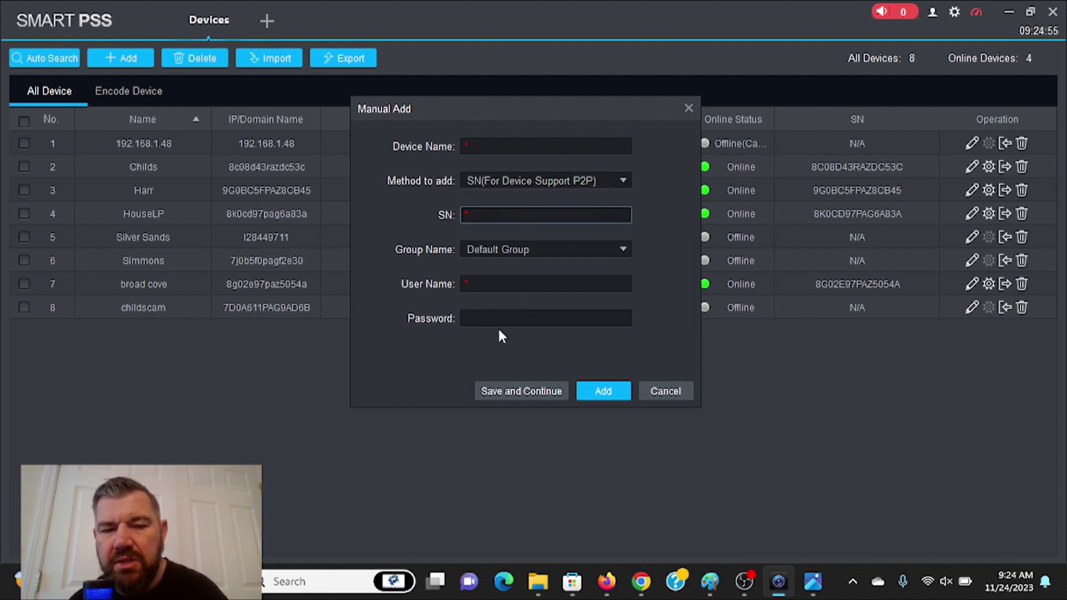
- Copy the camera's serial number from the mrgas Word document in Downloads, then minimize Word
left_click(546, 589)
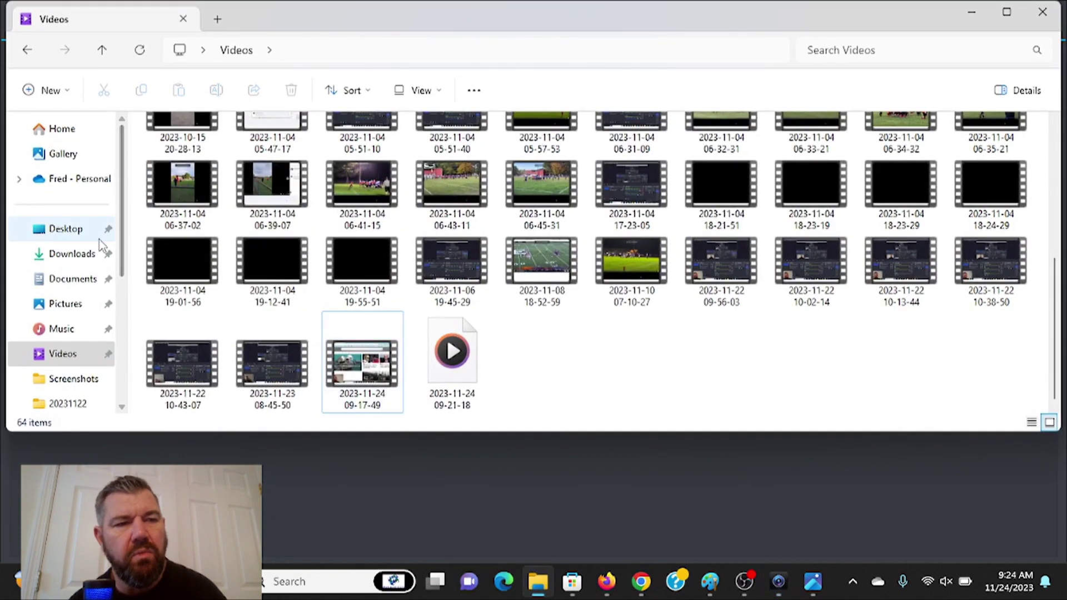
left_click(77, 259)
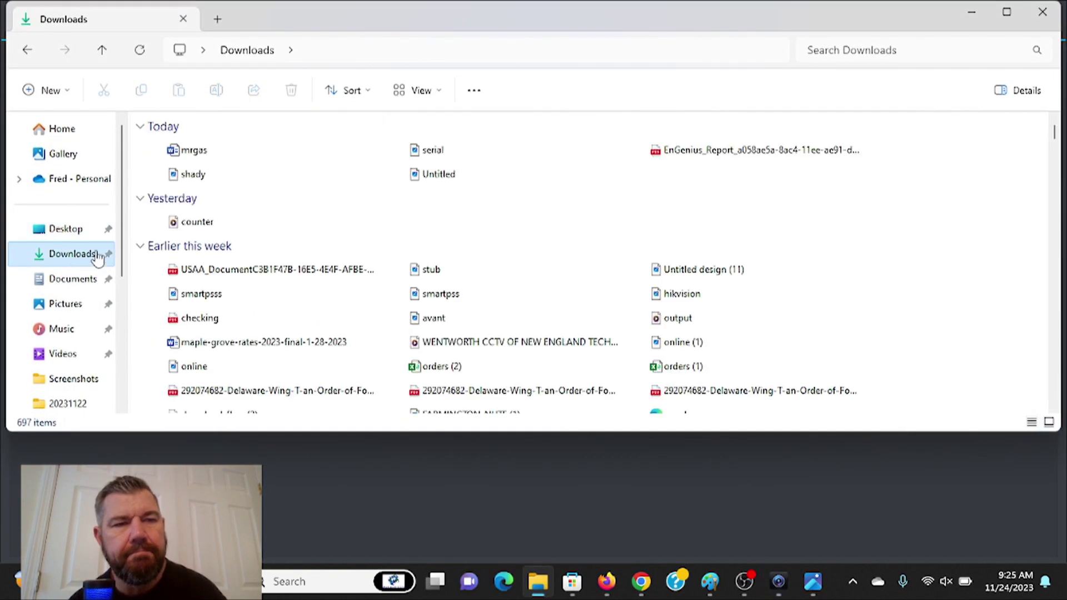
double_click(185, 156)
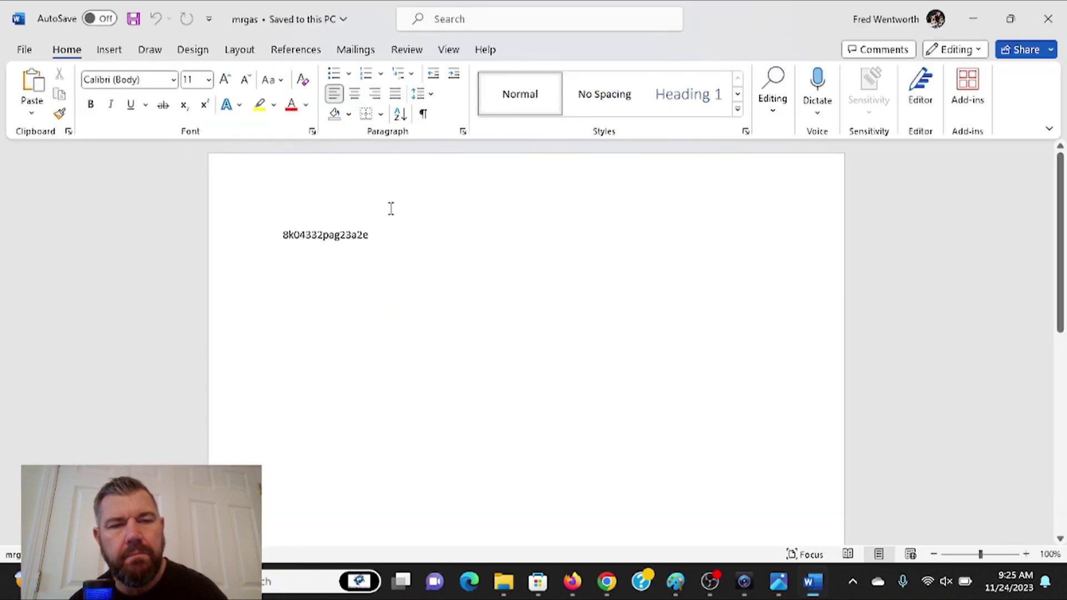
left_click_drag(349, 232, 279, 234)
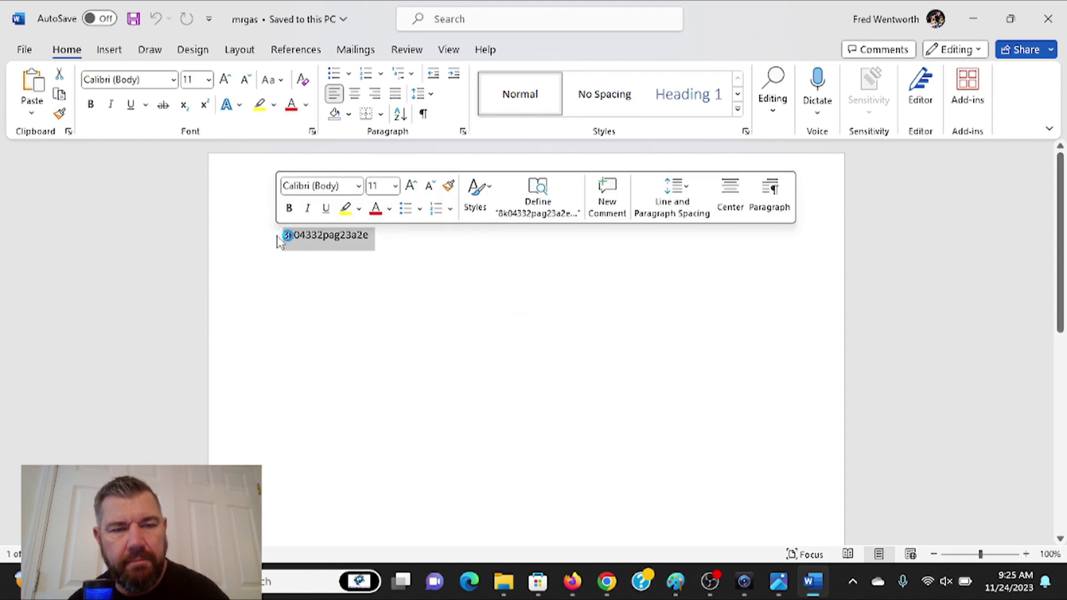
right_click(334, 253)
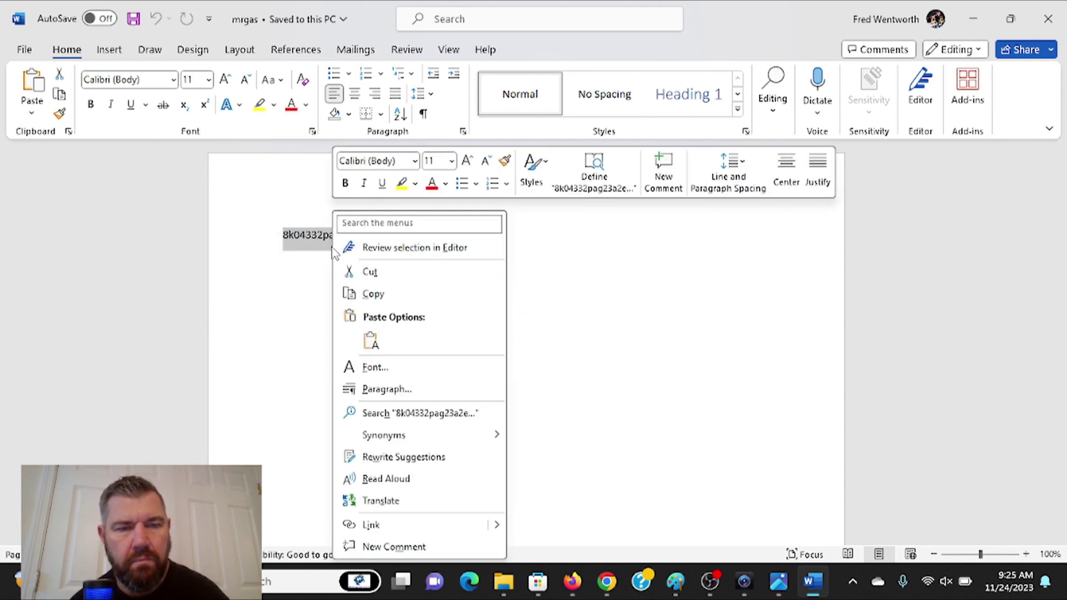
left_click(388, 299)
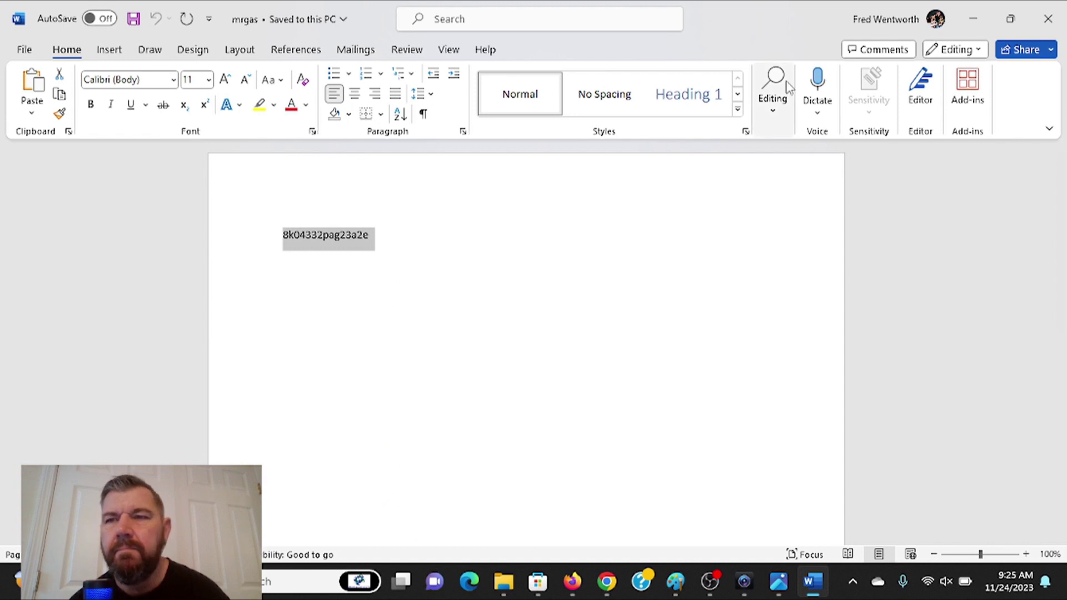
left_click(973, 20)
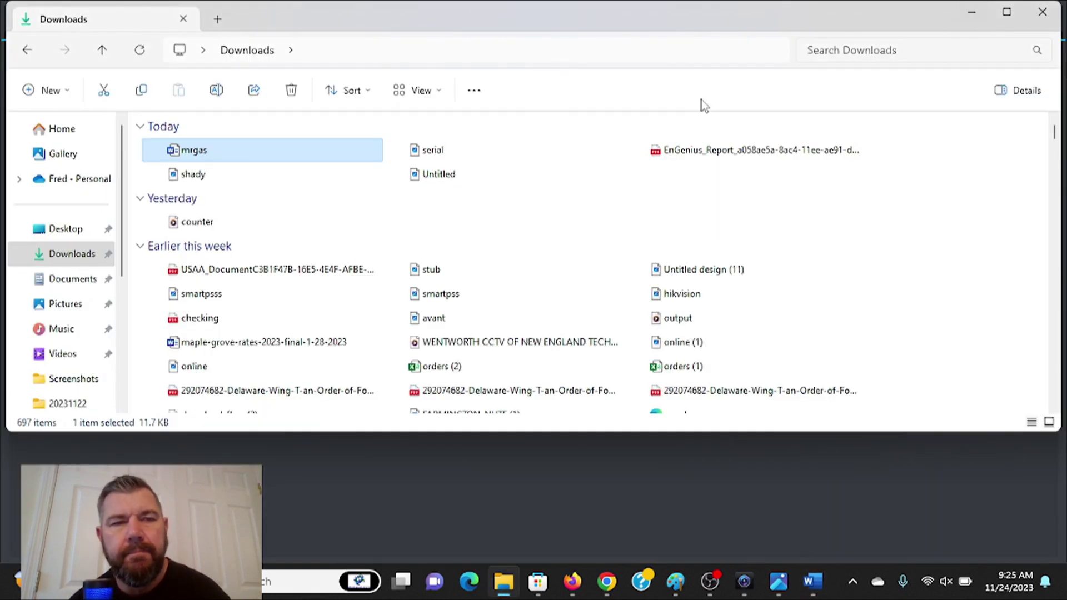
- Return to SmartPSS and paste the serial number into the SN field
left_click(983, 12)
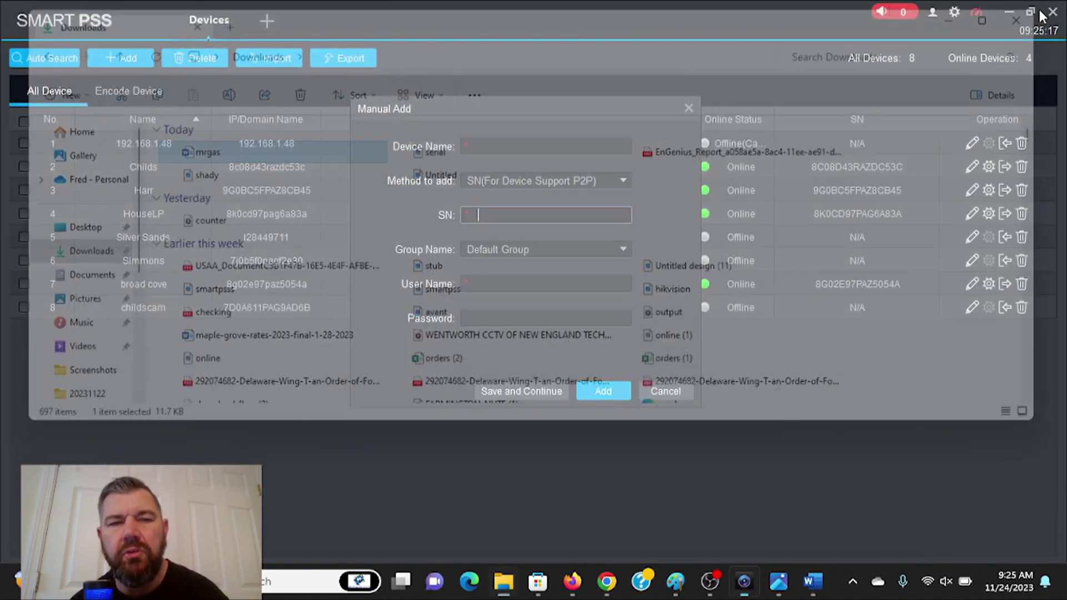
right_click(516, 218)
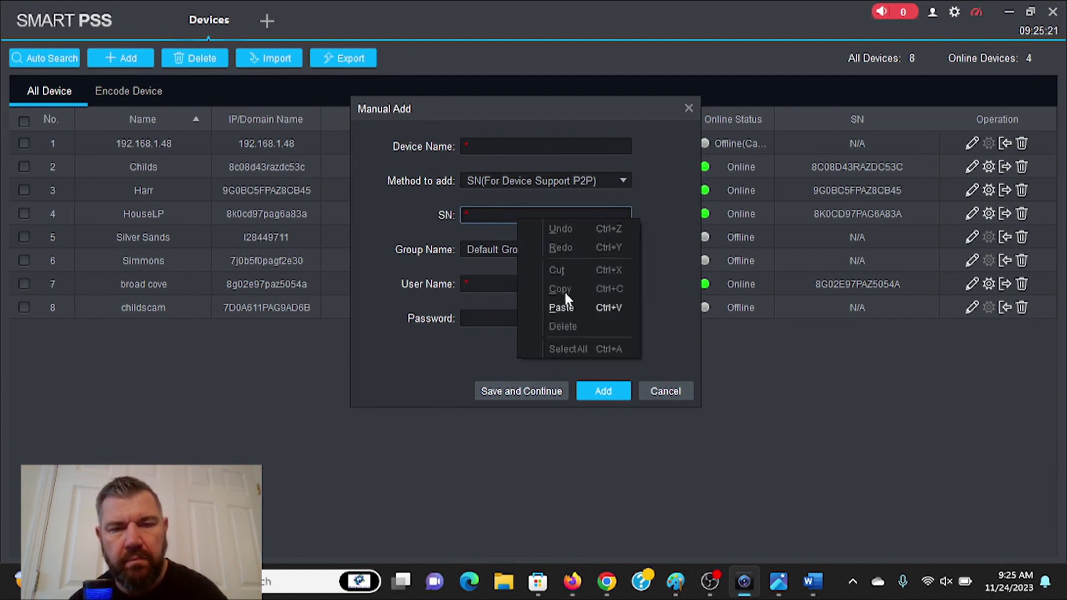
left_click(568, 306)
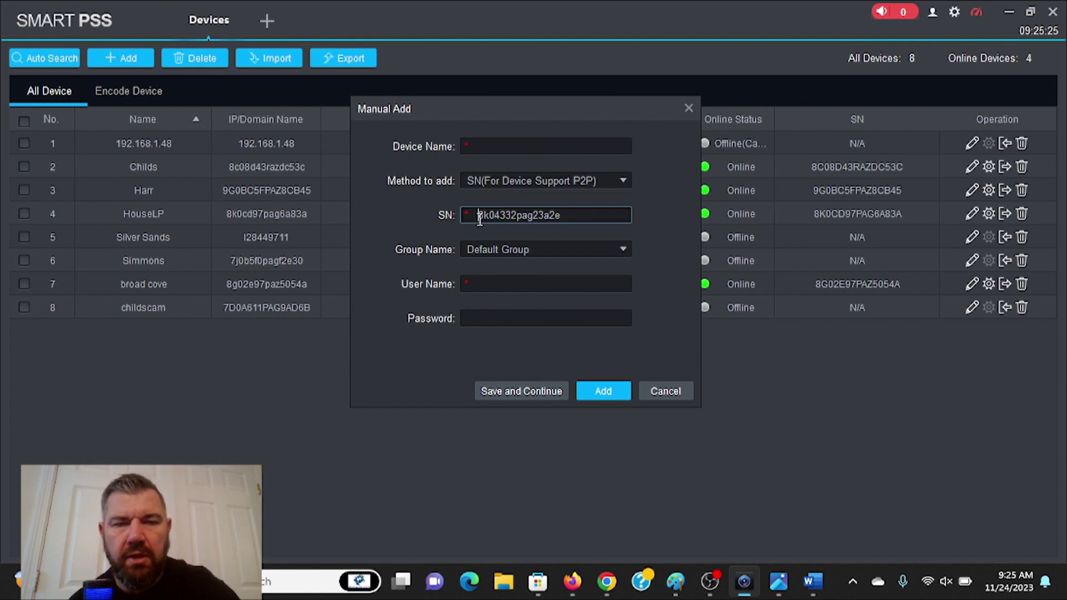
- Enter device name 'test', user name 'admin' and the device password, then add the camera
left_click(480, 144)
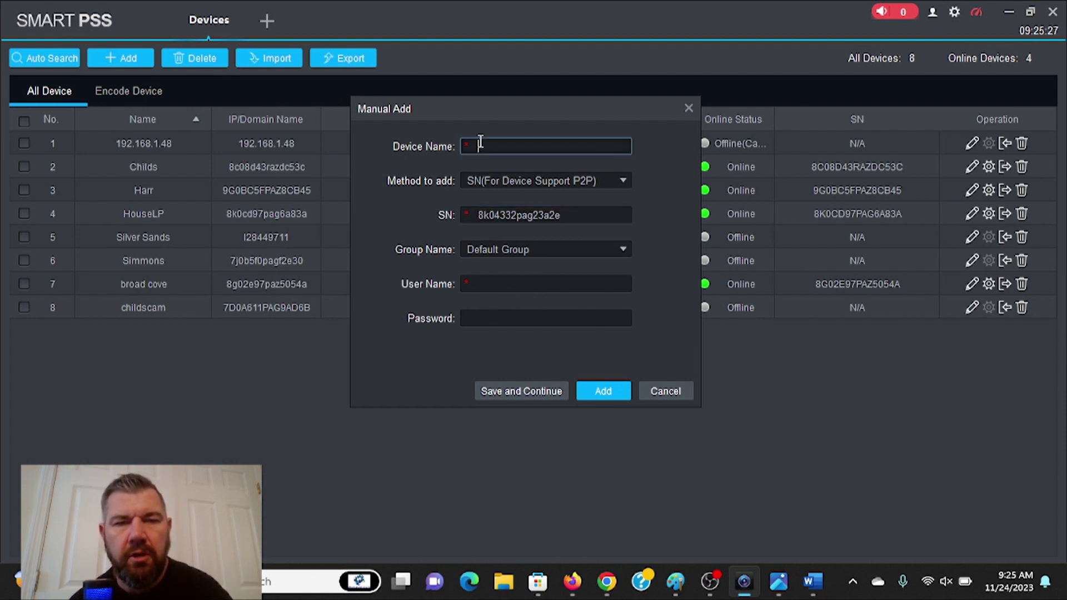
type("test")
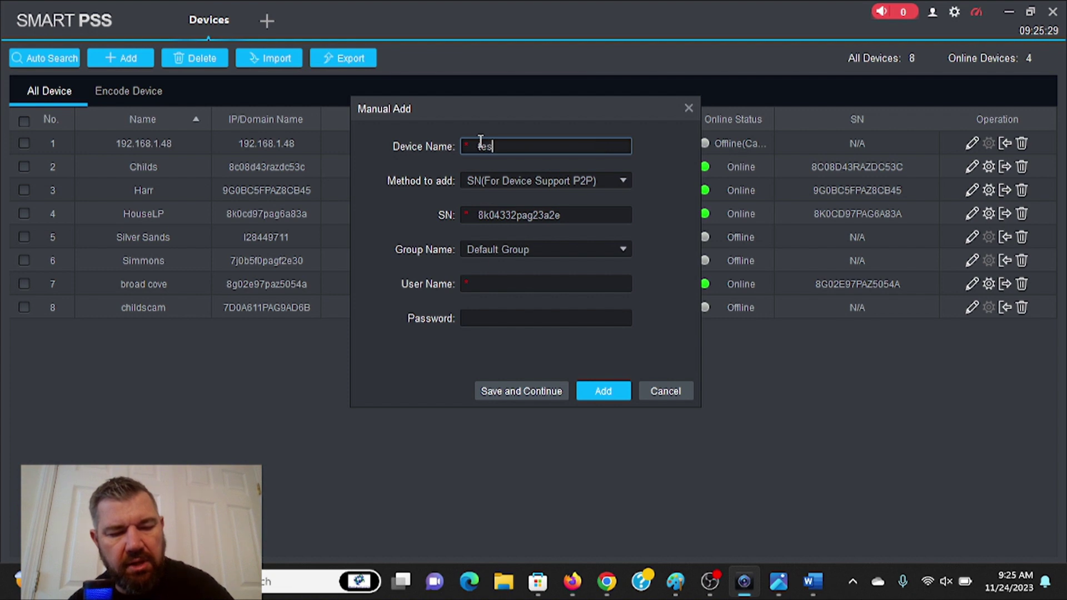
left_click(496, 285)
type("ad")
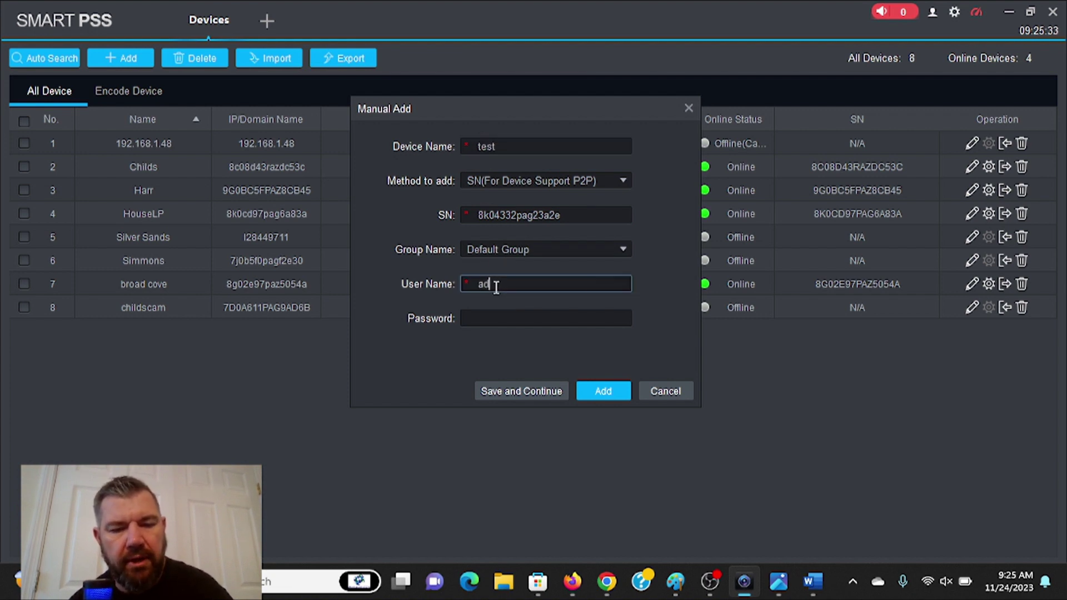
type("min")
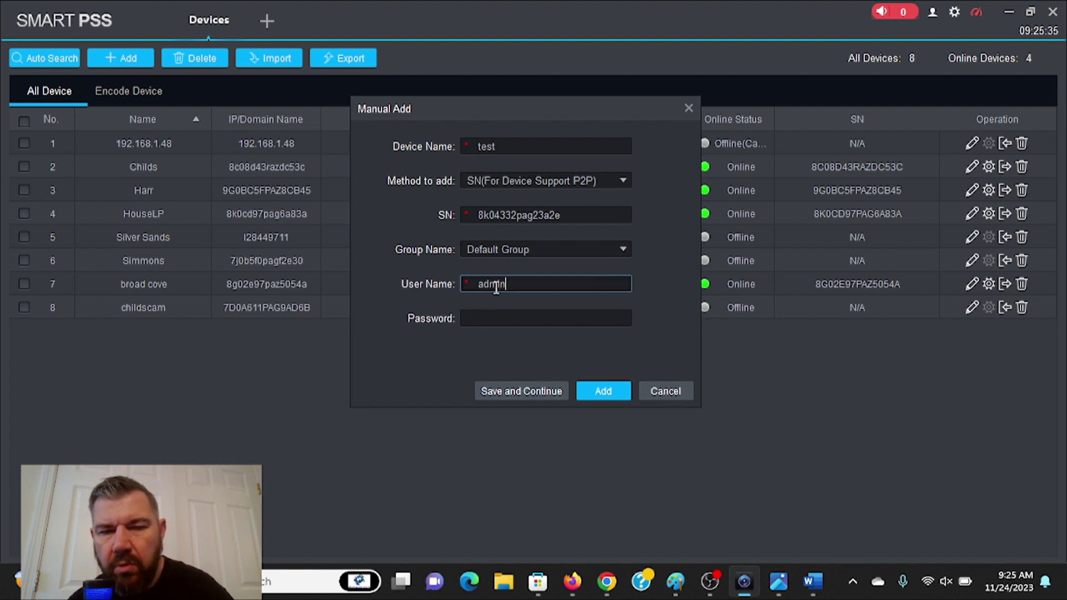
left_click(490, 318)
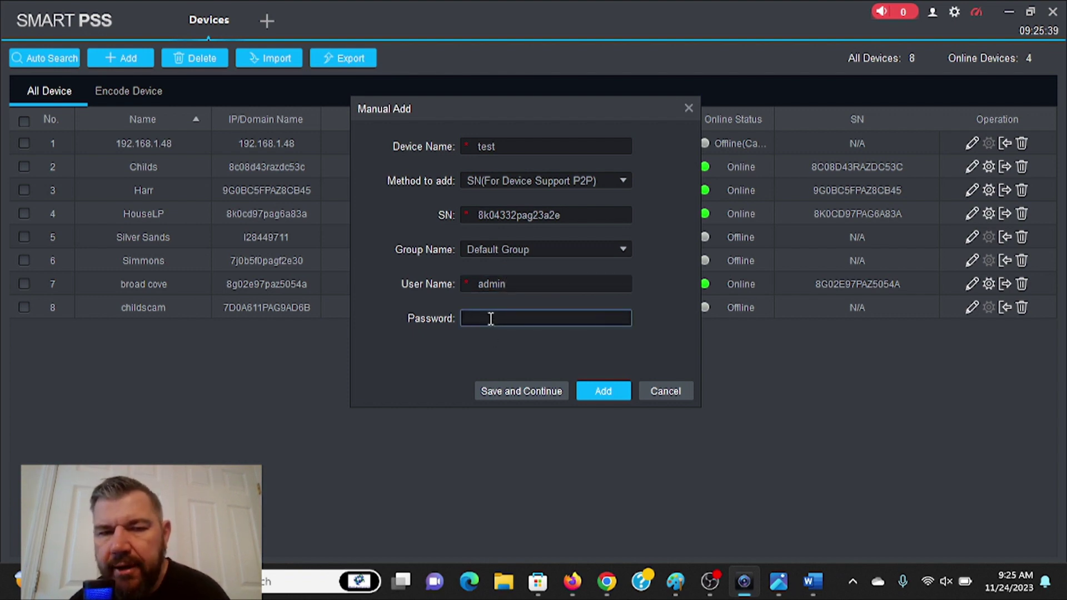
type("****")
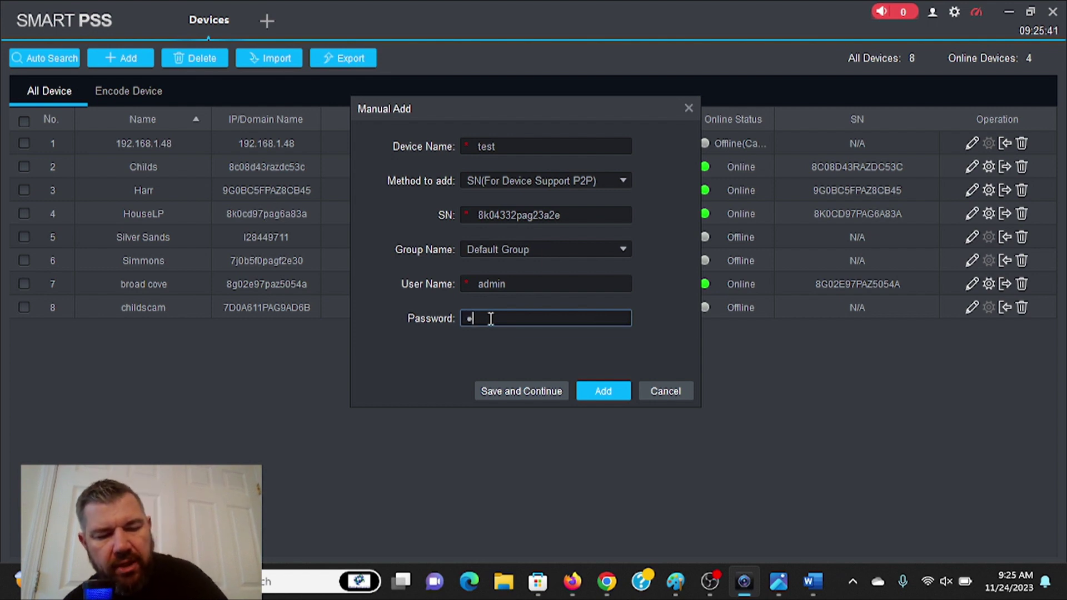
type("*")
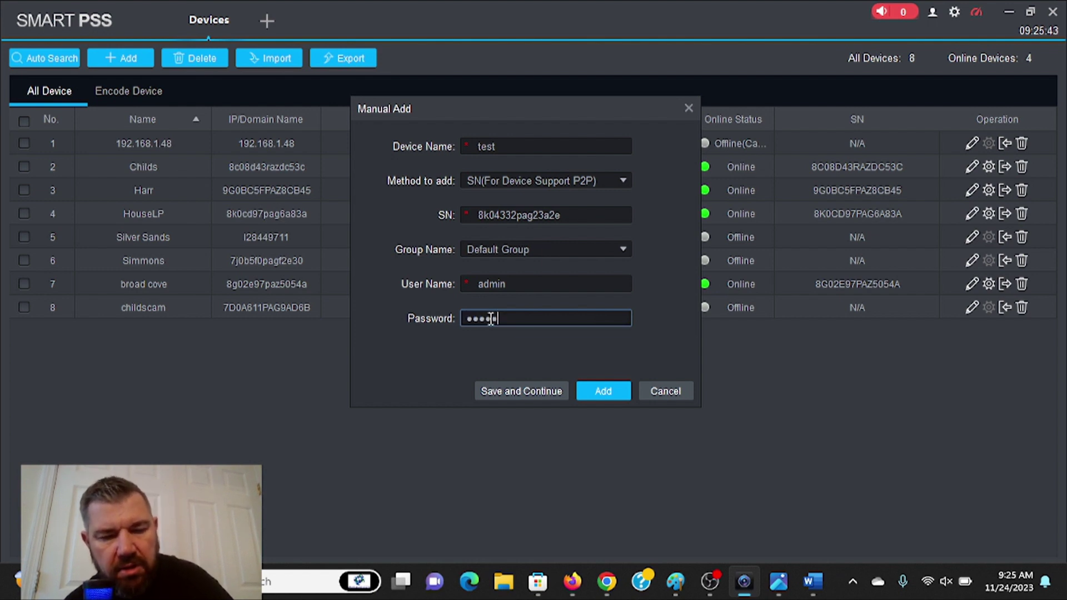
type("***")
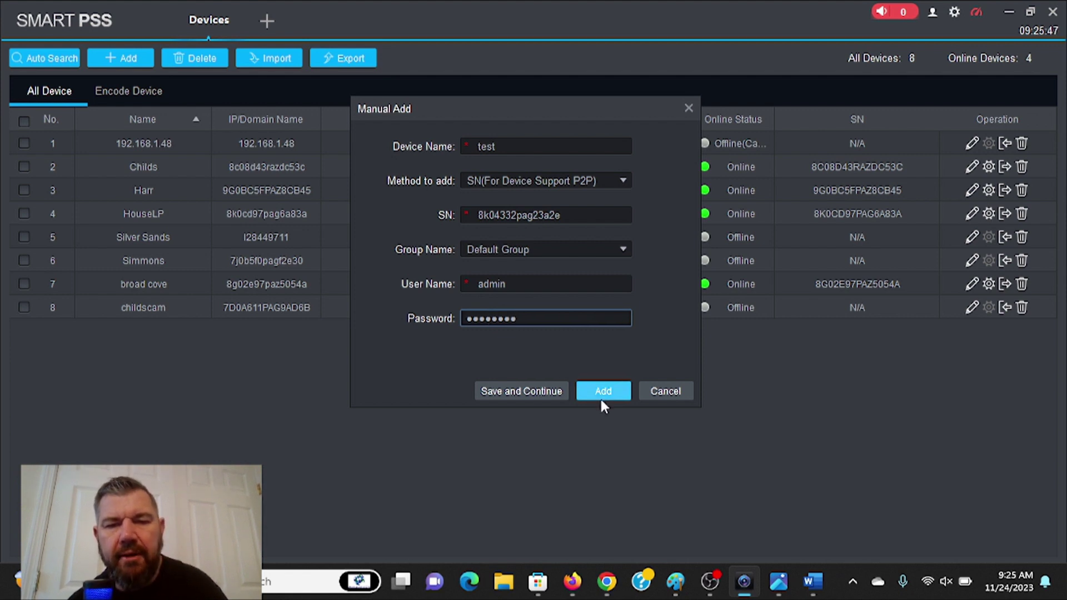
left_click(601, 396)
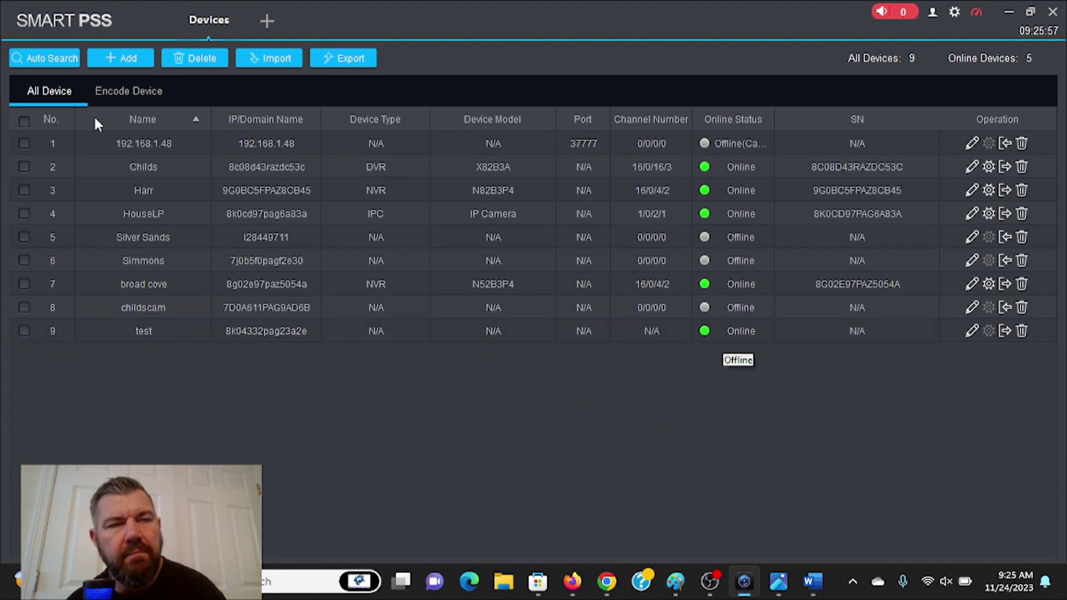
- Open Live View, stream the 'test' camera, and maximize its video pane
left_click(239, 8)
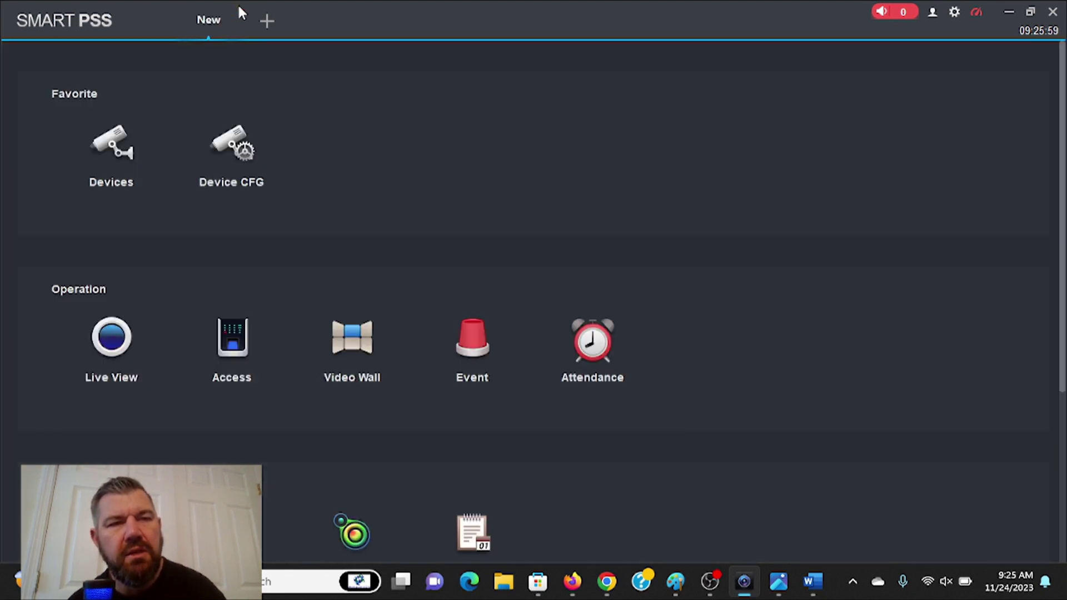
scroll(202, 135, "down", 2)
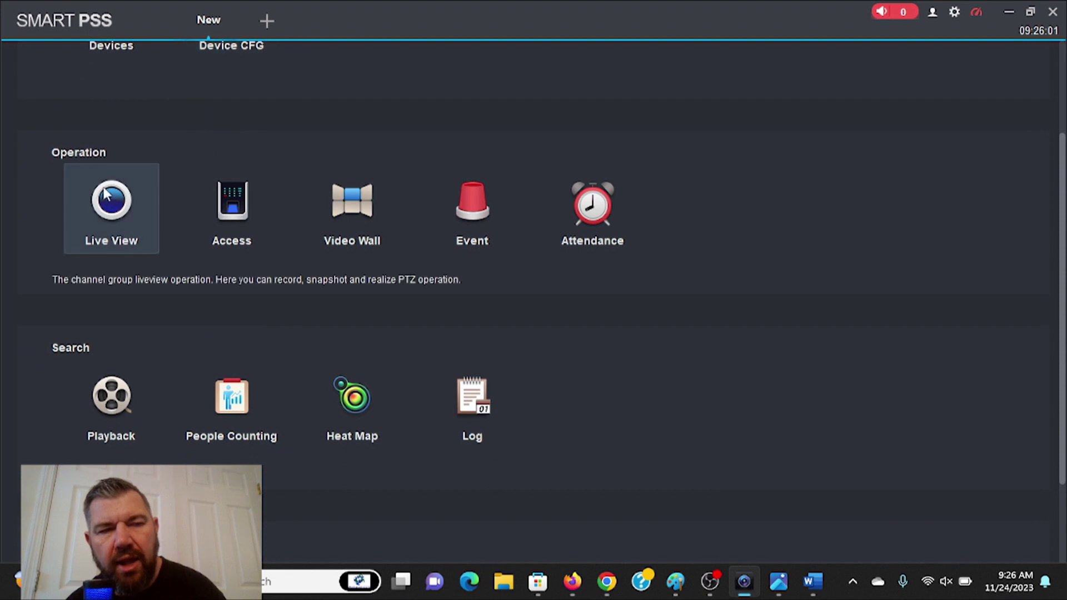
left_click(132, 211)
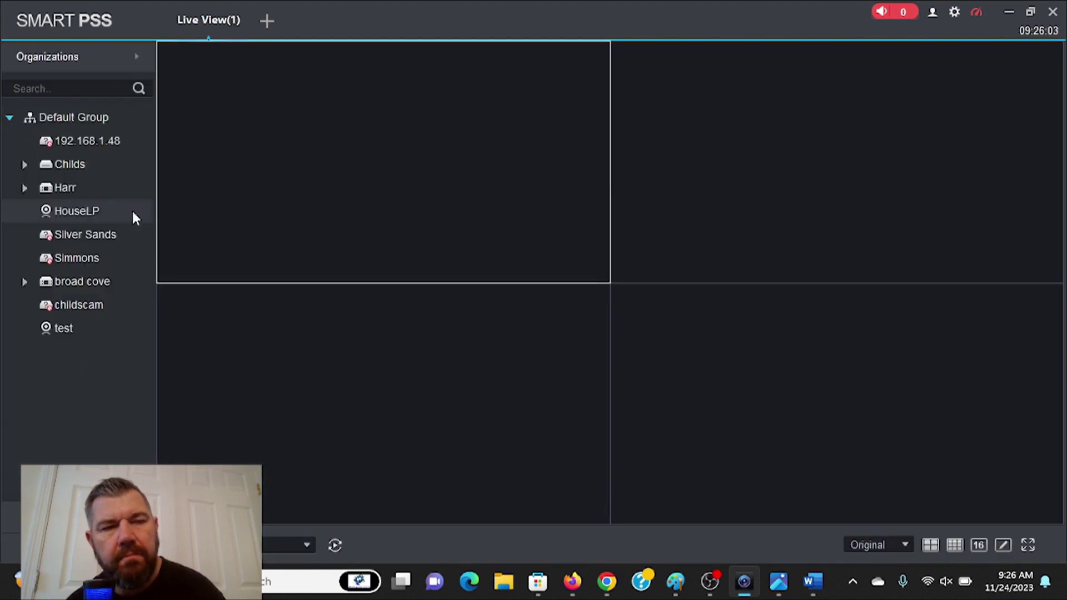
double_click(57, 323)
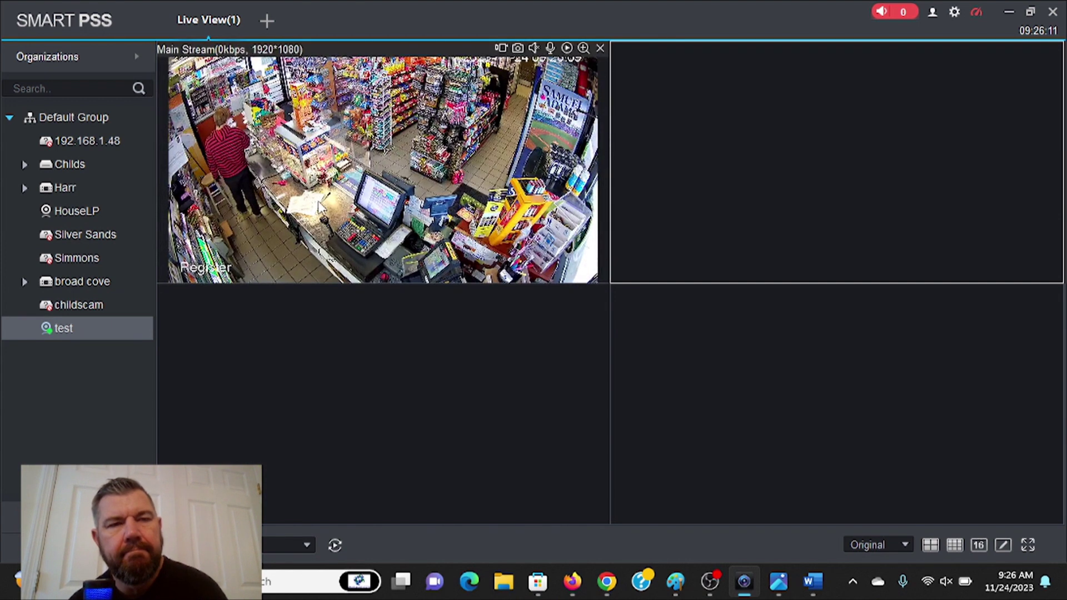
double_click(391, 185)
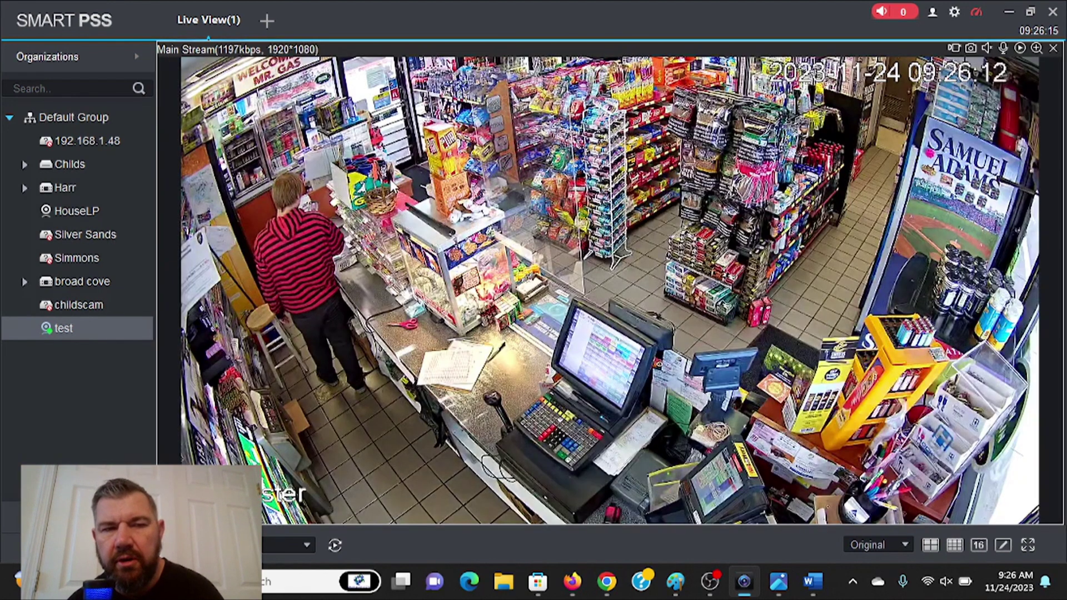